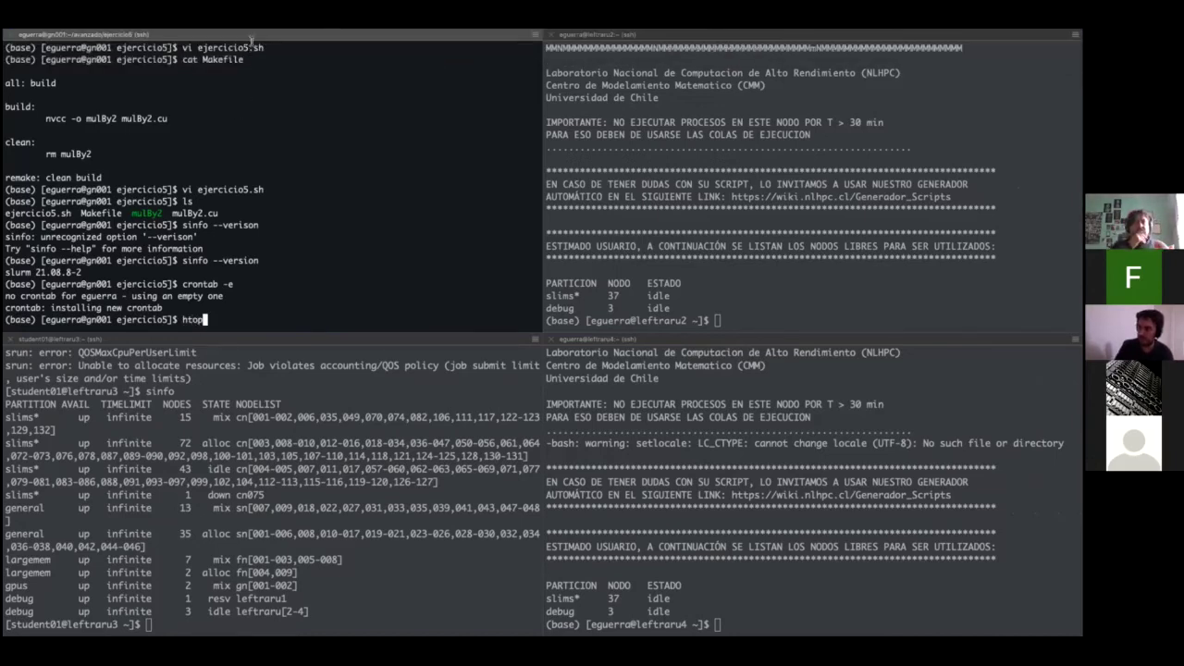
- Enlarge the gn001 terminal pane to full size and run htop on a cleared screen
{"action": "key", "text": "super+shift+Return"}
{"action": "key", "text": "ctrl+l"}
{"action": "key", "text": "Return"}
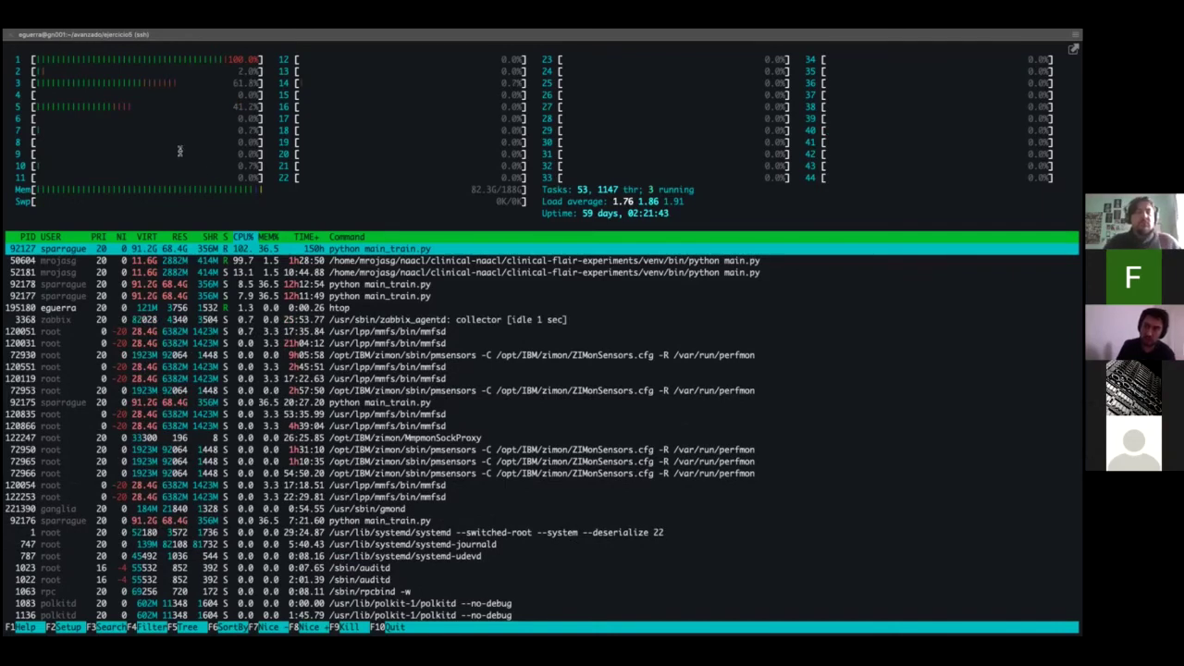
- Quit htop and exit the nested gn001 and scripts sessions back to the leftraru1 shell
{"action": "type", "text": "qexit"}
{"action": "key", "text": "Return"}
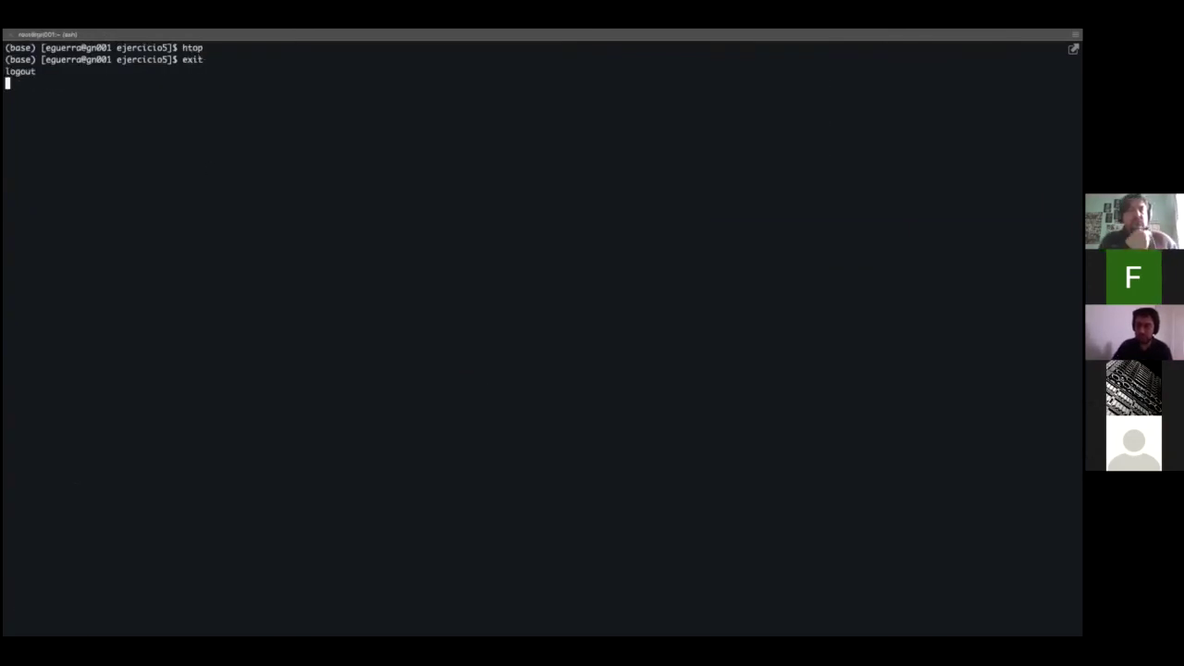
{"action": "type", "text": "exit"}
{"action": "key", "text": "Return"}
{"action": "type", "text": "exit"}
{"action": "key", "text": "Return"}
{"action": "type", "text": "exit"}
{"action": "key", "text": "Return"}
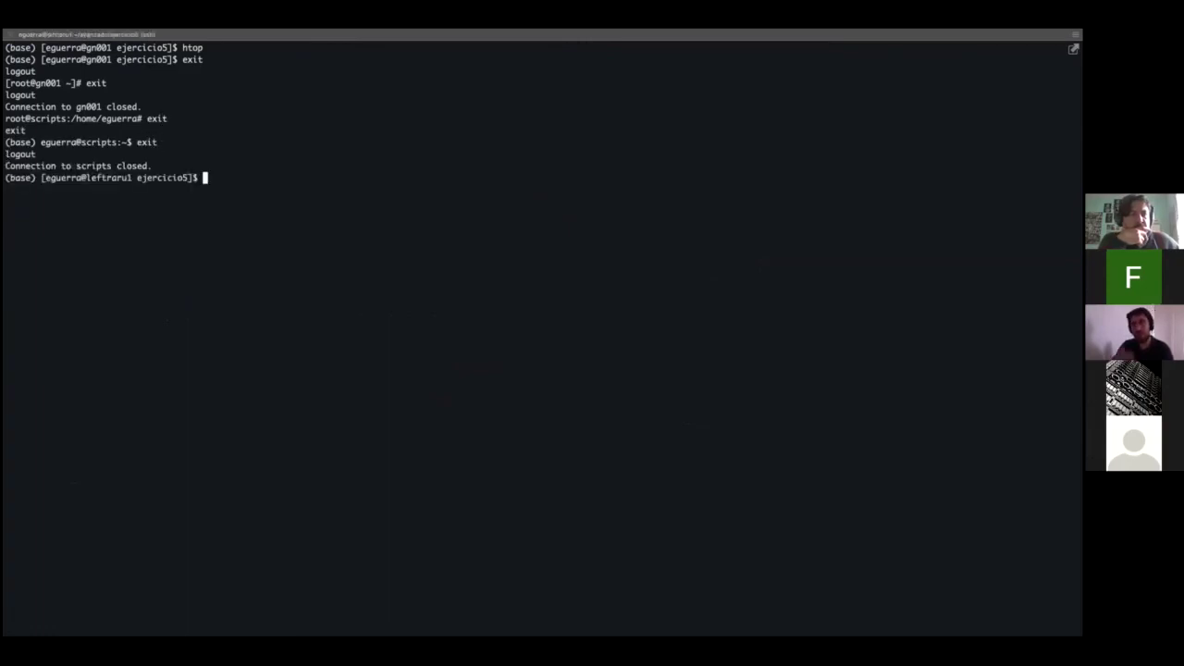
- Run htop on leftraru1 and bring its terminal back into view from the presentation
{"action": "type", "text": "clear"}
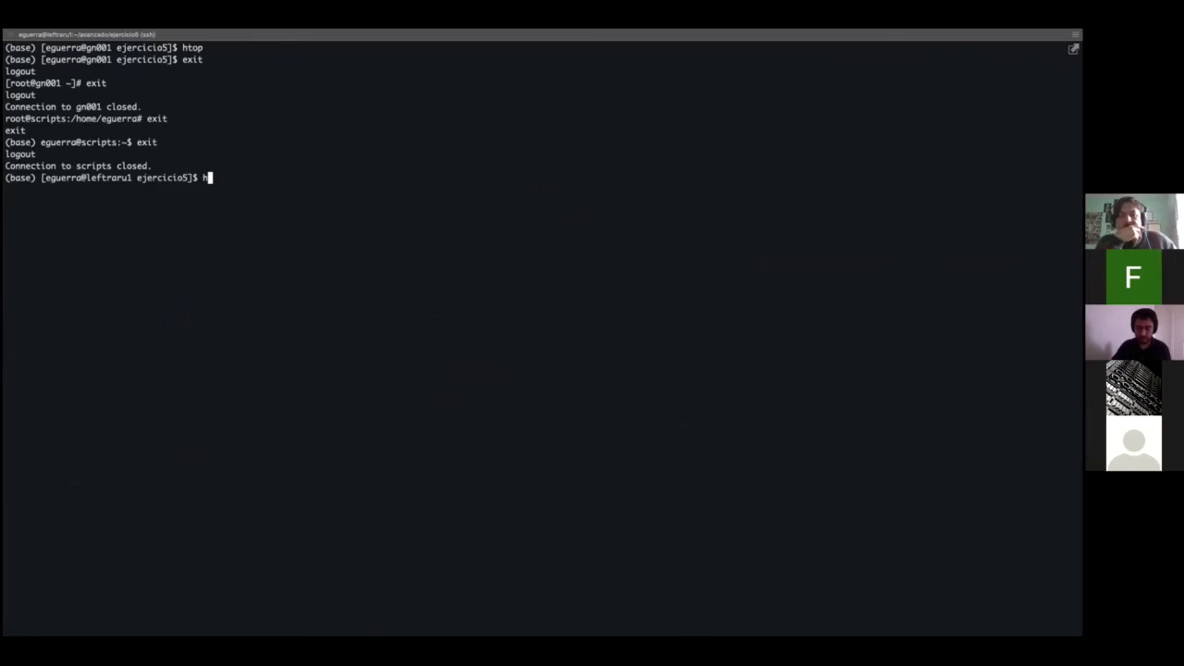
{"action": "key", "text": "Return"}
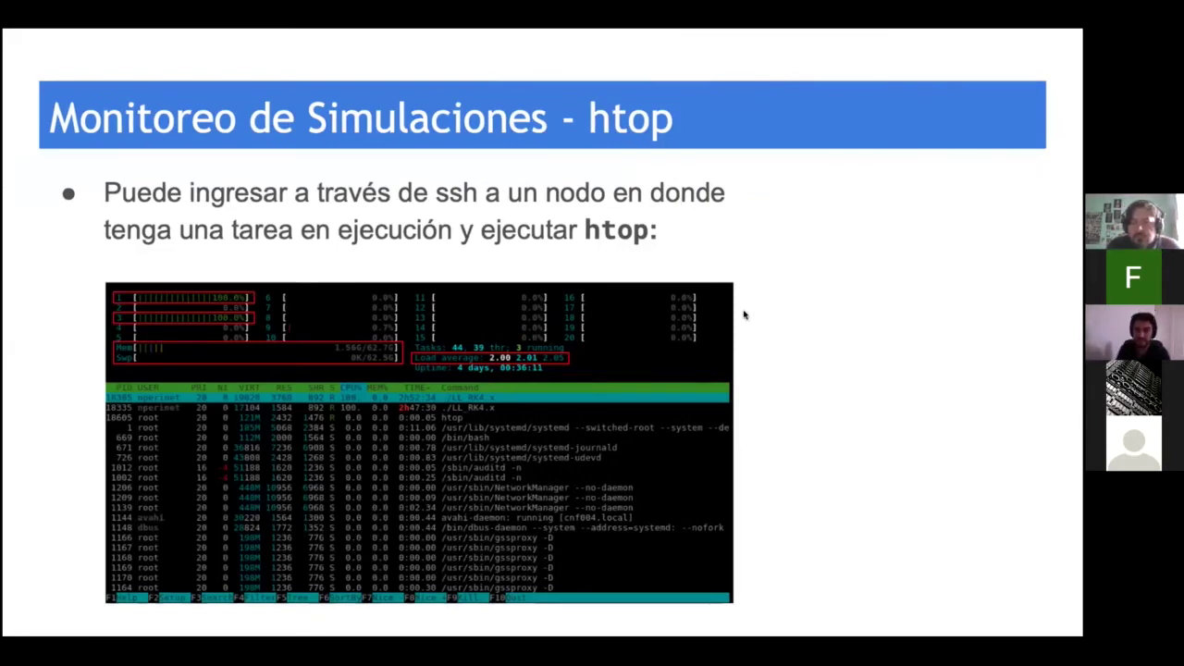
{"action": "key", "text": "ctrl+Right"}
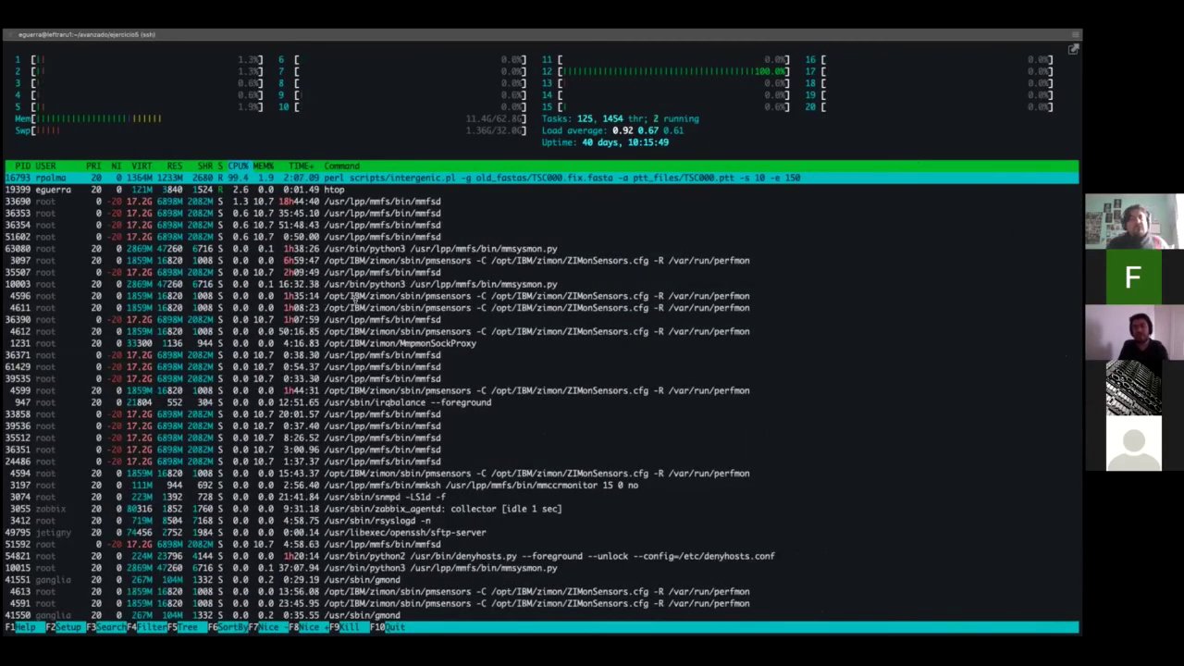
- Examine the processes running on leftraru1 by moving the selection through htop's process list
{"action": "left_click", "coordinate": [626, 284]}
{"action": "key", "text": "Up"}
{"action": "key", "text": "Up"}
{"action": "key", "text": "Up"}
{"action": "key", "text": "Up"}
{"action": "key", "text": "Up"}
{"action": "key", "text": "Up"}
{"action": "key", "text": "Up"}
{"action": "key", "text": "Up"}
{"action": "key", "text": "Up"}
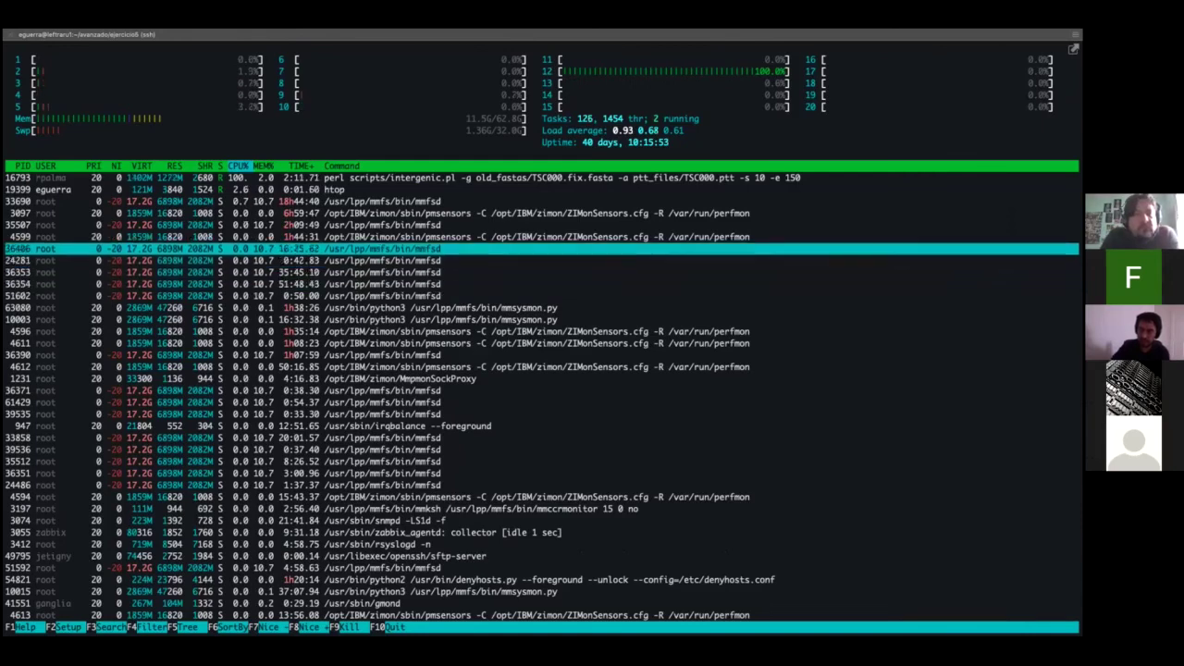
- Filter the htop process list to show only the processes of the logged-in user account
{"action": "key", "text": "u"}
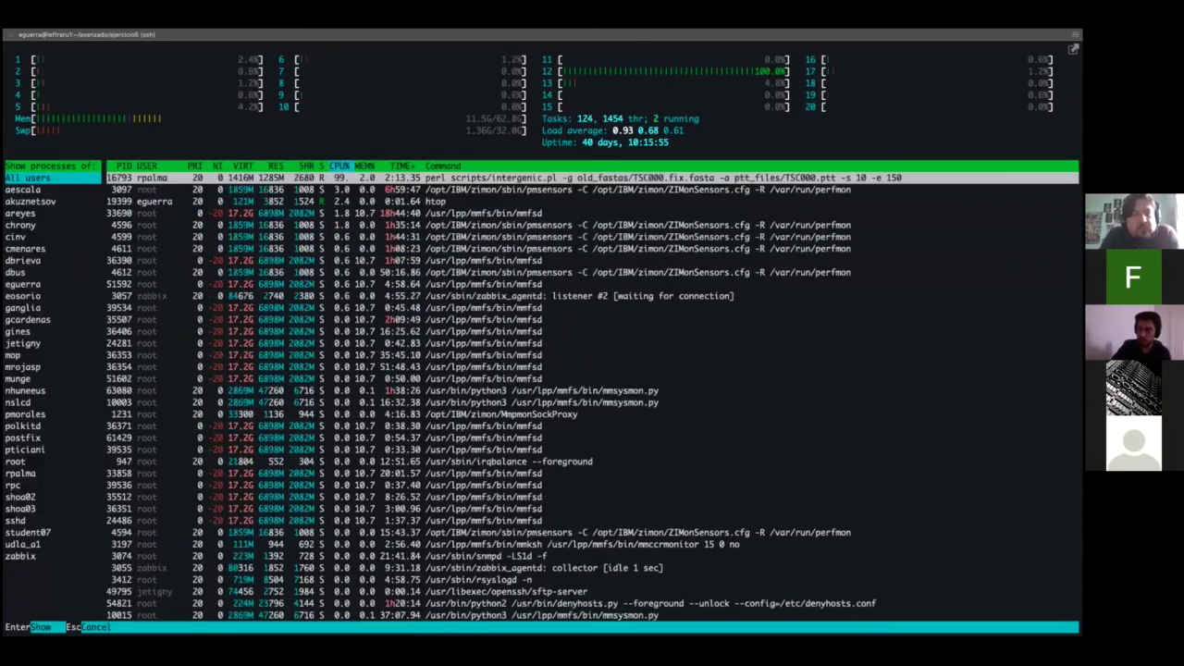
{"action": "key", "text": "Down"}
{"action": "key", "text": "Down"}
{"action": "key", "text": "Down"}
{"action": "key", "text": "Down"}
{"action": "key", "text": "Down"}
{"action": "key", "text": "Down"}
{"action": "key", "text": "Down"}
{"action": "key", "text": "Down"}
{"action": "key", "text": "Down"}
{"action": "key", "text": "Down"}
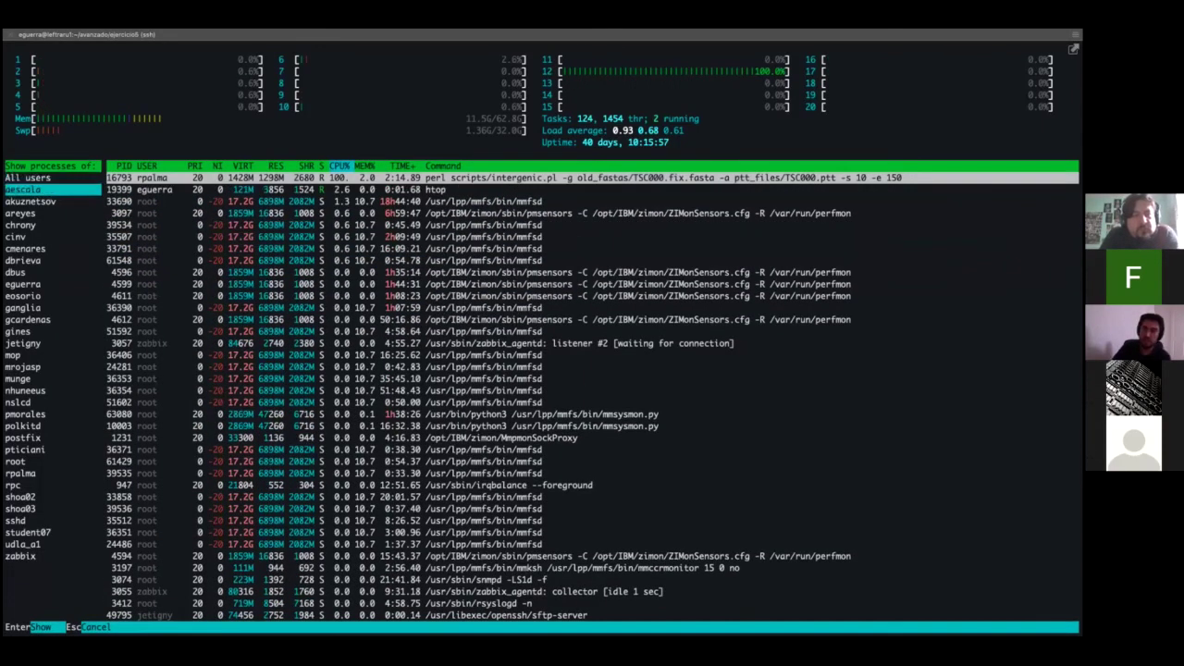
{"action": "key", "text": "Down"}
{"action": "key", "text": "Down"}
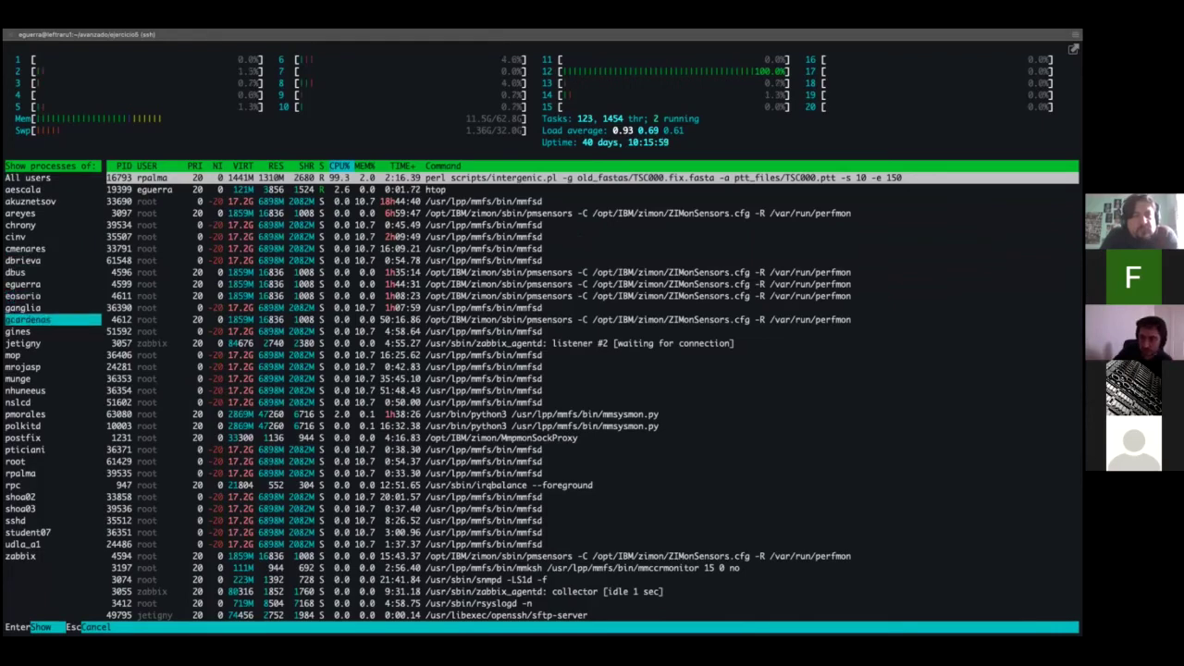
{"action": "key", "text": "Up"}
{"action": "key", "text": "Up"}
{"action": "key", "text": "Up"}
{"action": "key", "text": "Return"}
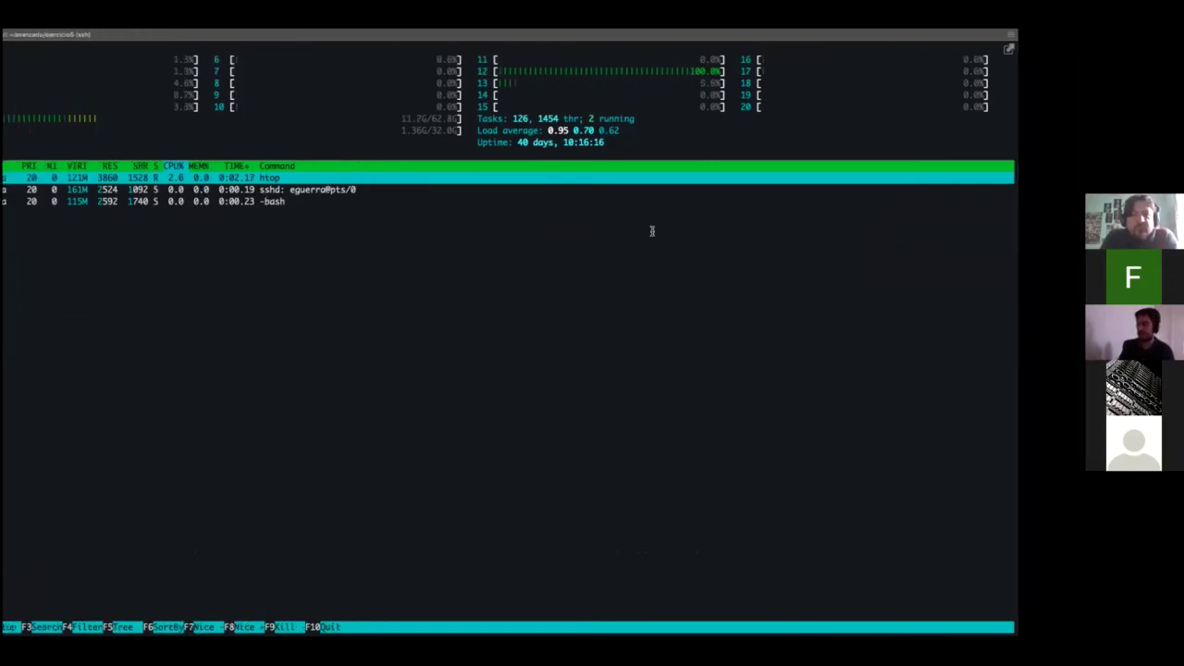
{"action": "key", "text": "ctrl+Left"}
{"action": "key", "text": "Right"}
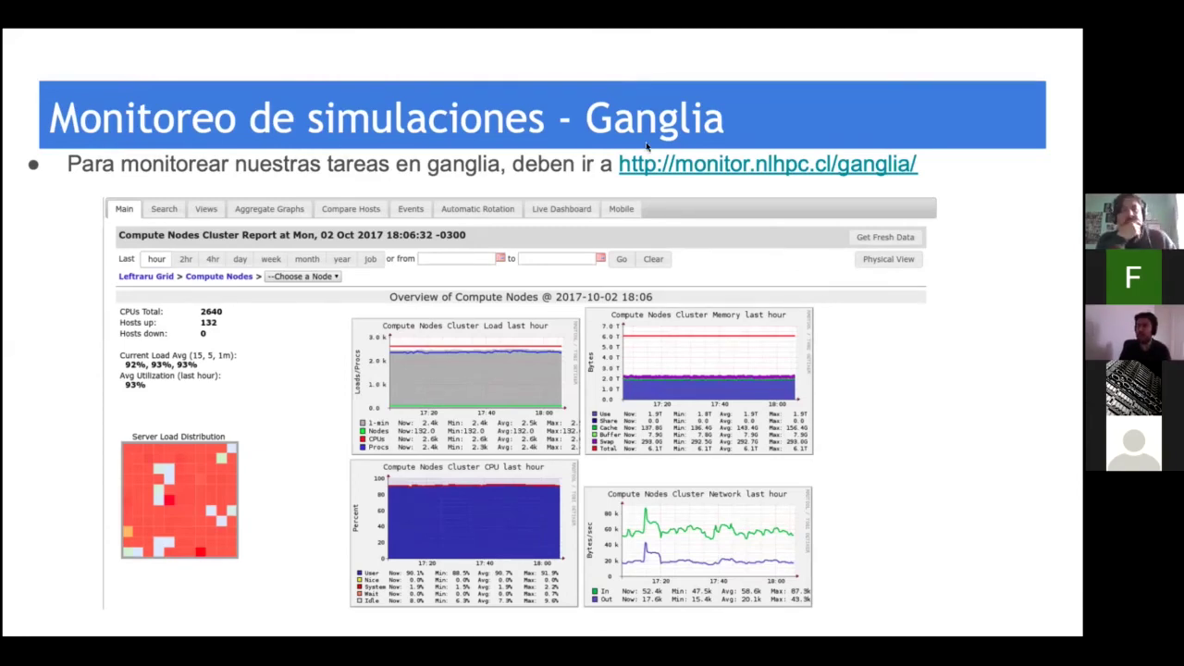
{"action": "left_click", "coordinate": [729, 166]}
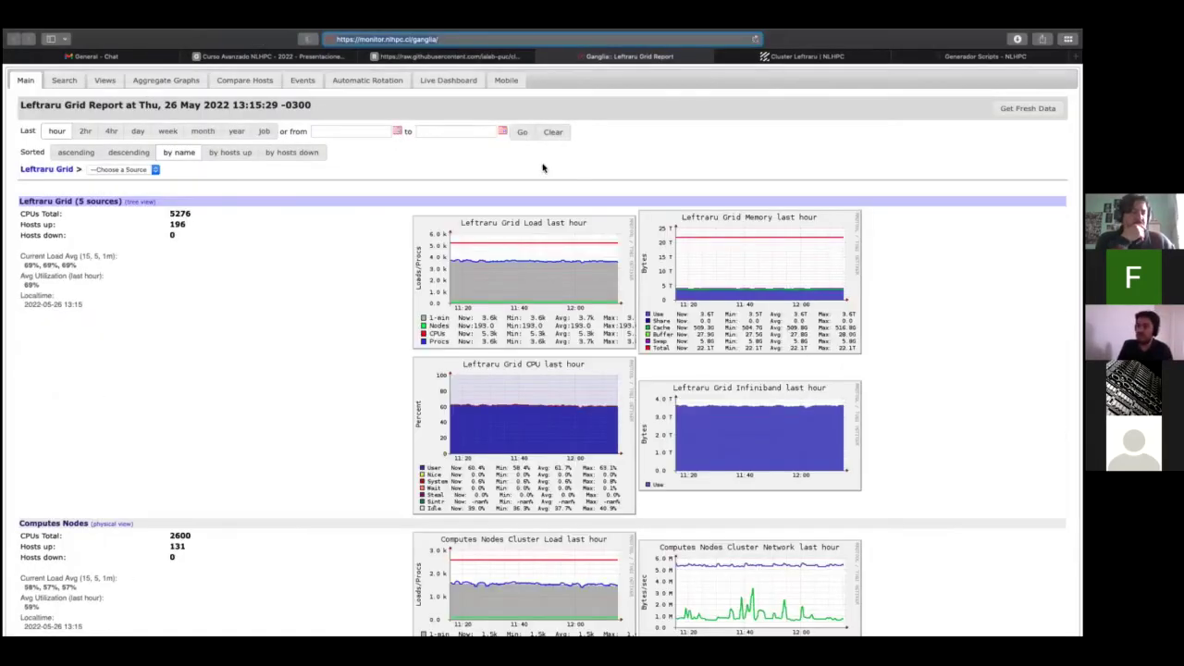
- Examine the Leftraru Grid overview and the load and network graphs of its node groups
{"action": "scroll", "coordinate": [342, 278], "scroll_direction": "down", "scroll_amount": 2}
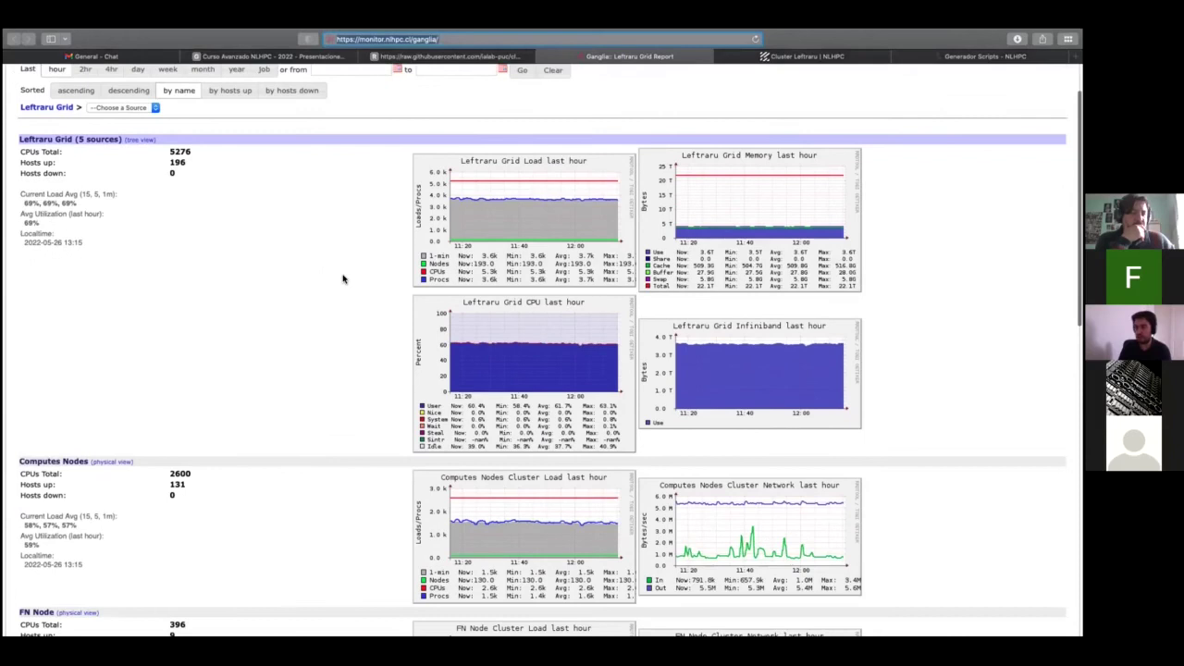
{"action": "scroll", "coordinate": [341, 277], "scroll_direction": "down", "scroll_amount": 3}
{"action": "scroll", "coordinate": [185, 273], "scroll_direction": "up", "scroll_amount": 4}
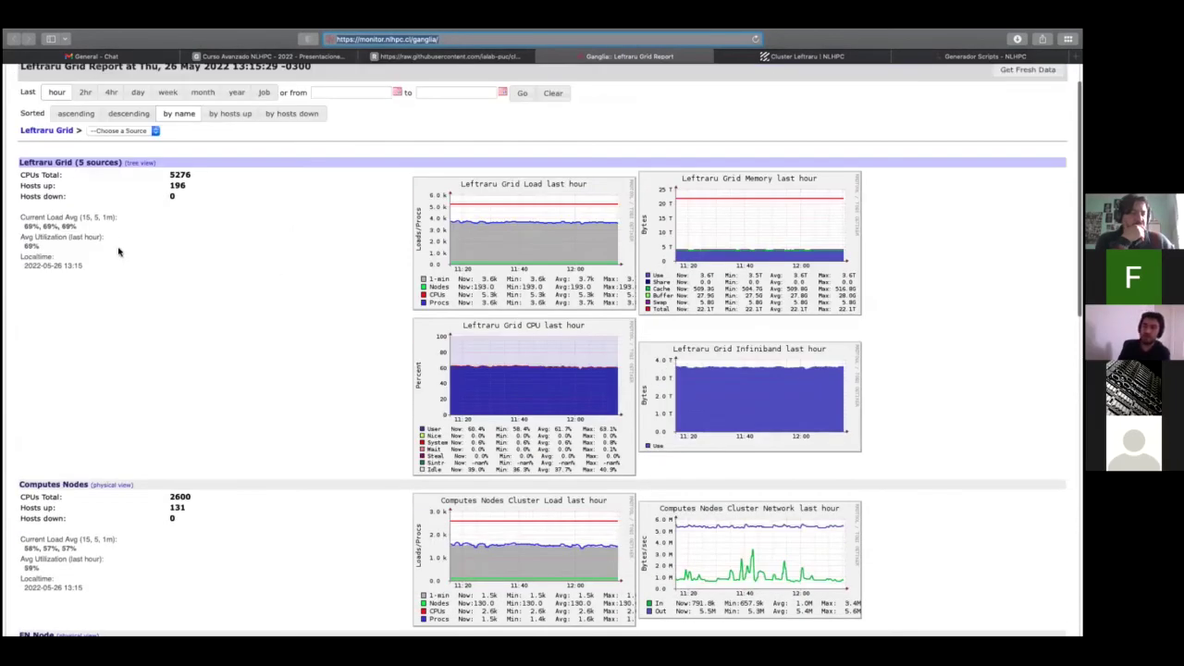
{"action": "scroll", "coordinate": [378, 340], "scroll_direction": "down", "scroll_amount": 5}
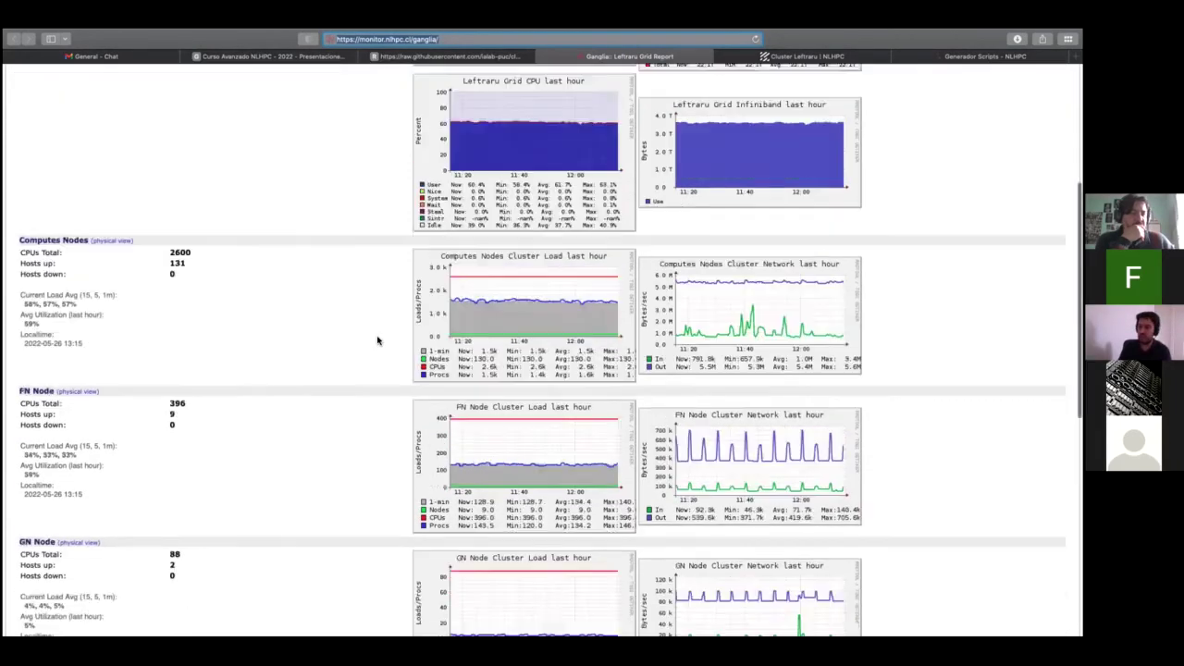
{"action": "scroll", "coordinate": [377, 339], "scroll_direction": "up", "scroll_amount": 6}
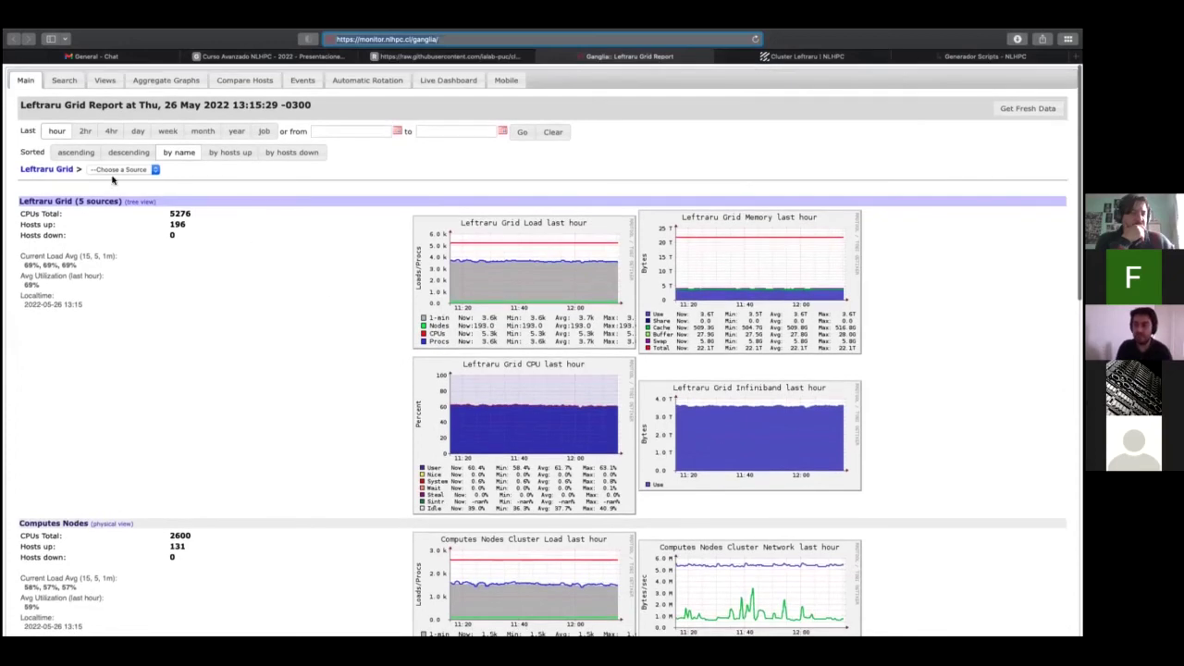
- Open the SN Node cluster report and examine its per-node load_one graphs
{"action": "left_click", "coordinate": [113, 171]}
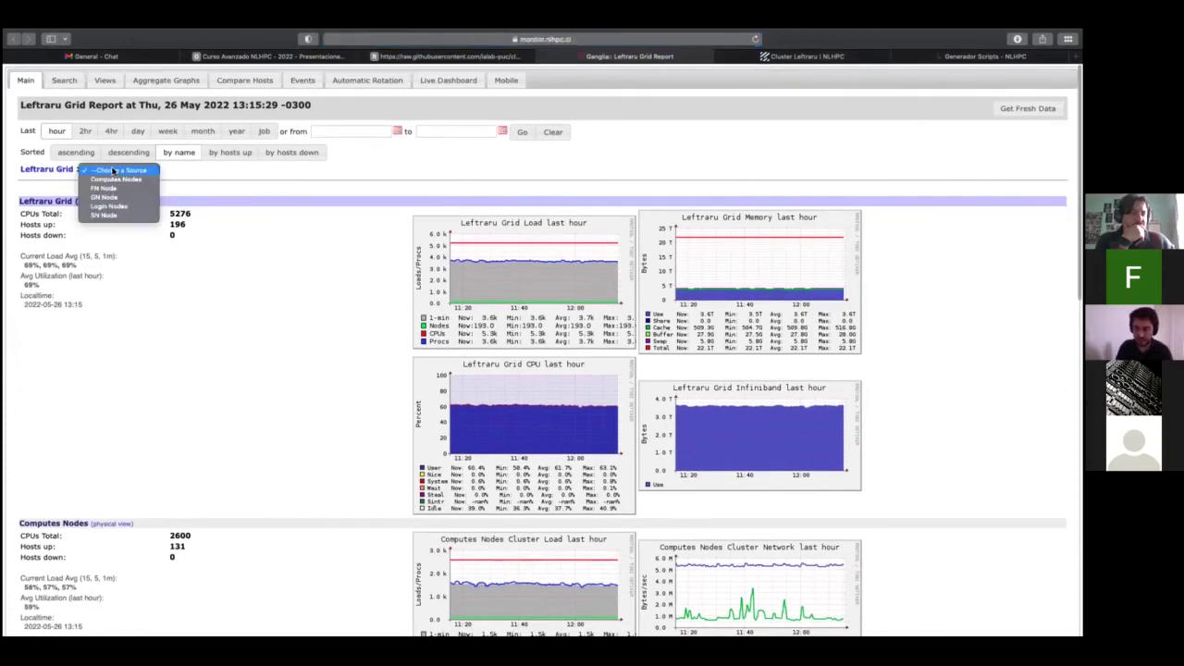
{"action": "left_click", "coordinate": [105, 216]}
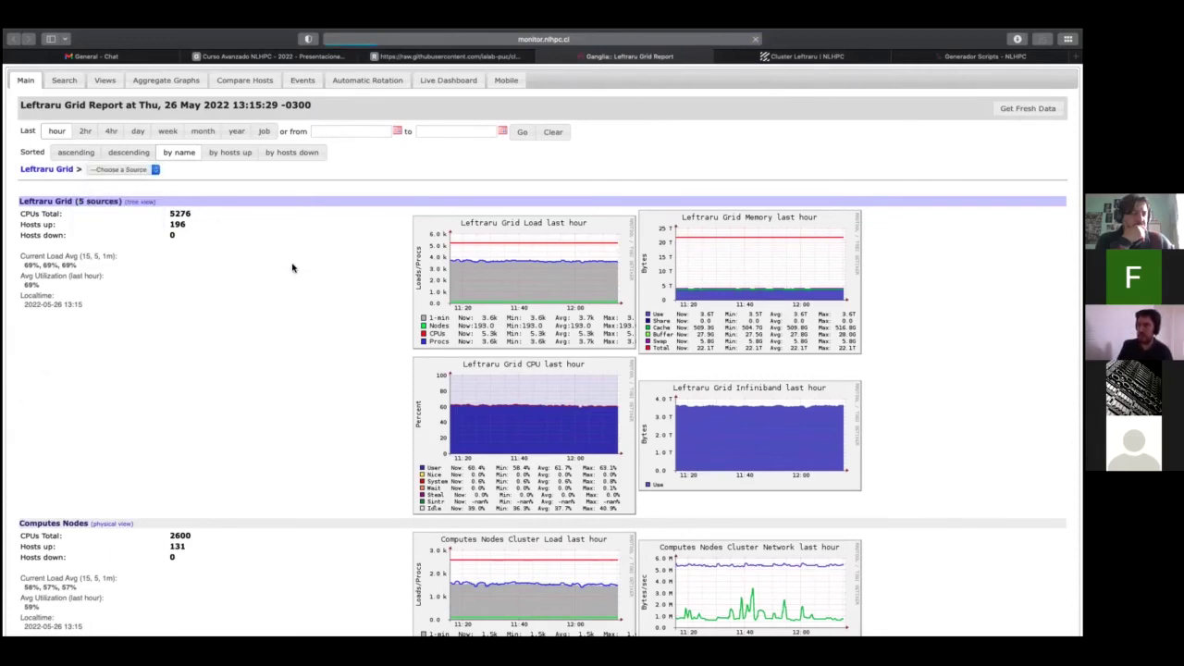
{"action": "scroll", "coordinate": [301, 269], "scroll_direction": "down", "scroll_amount": 5}
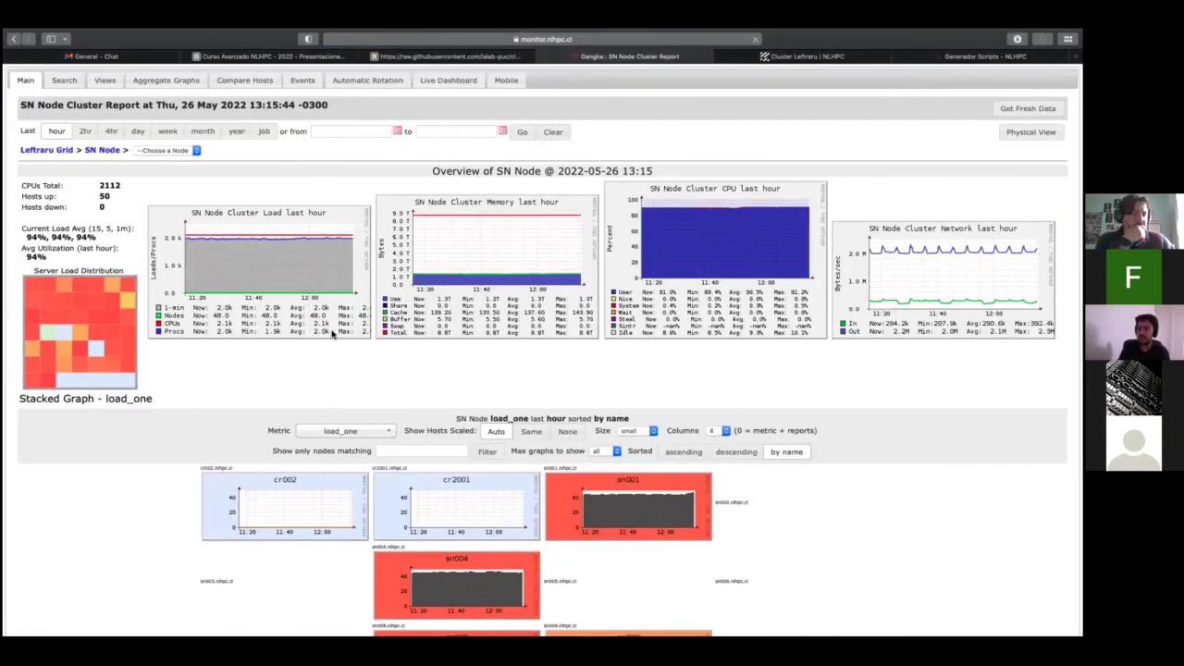
{"action": "scroll", "coordinate": [109, 336], "scroll_direction": "down", "scroll_amount": 10}
{"action": "scroll", "coordinate": [108, 336], "scroll_direction": "down", "scroll_amount": 5}
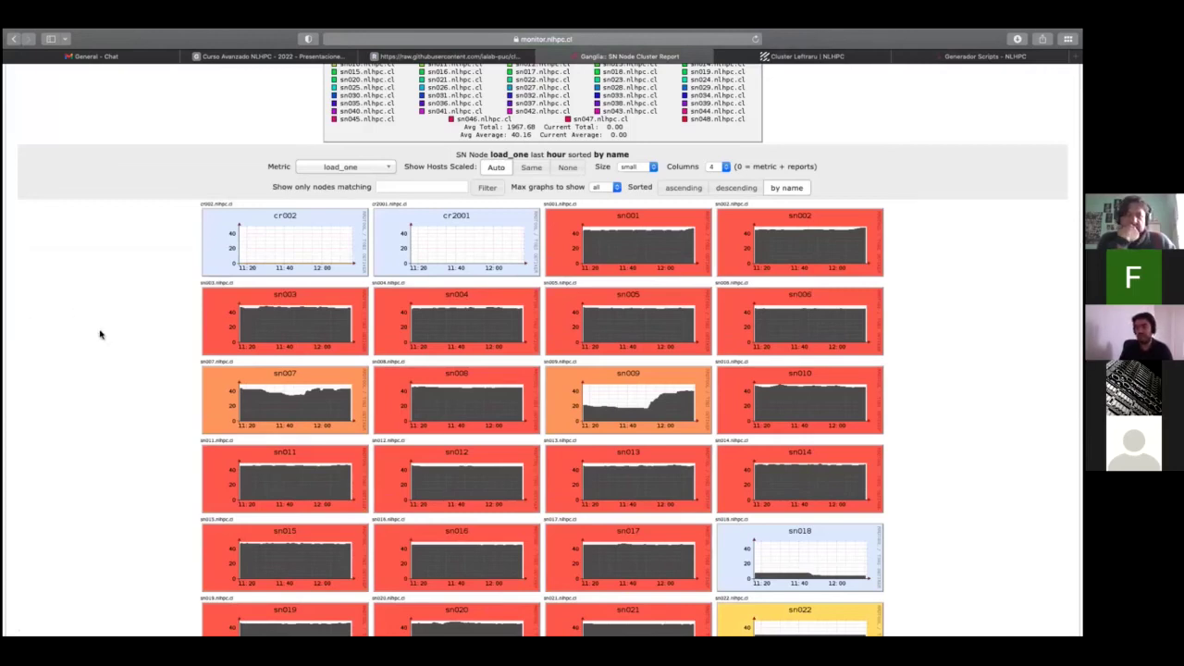
- Open the host report of node sn001 and examine its CPU and disk metric graphs
{"action": "left_click", "coordinate": [641, 249]}
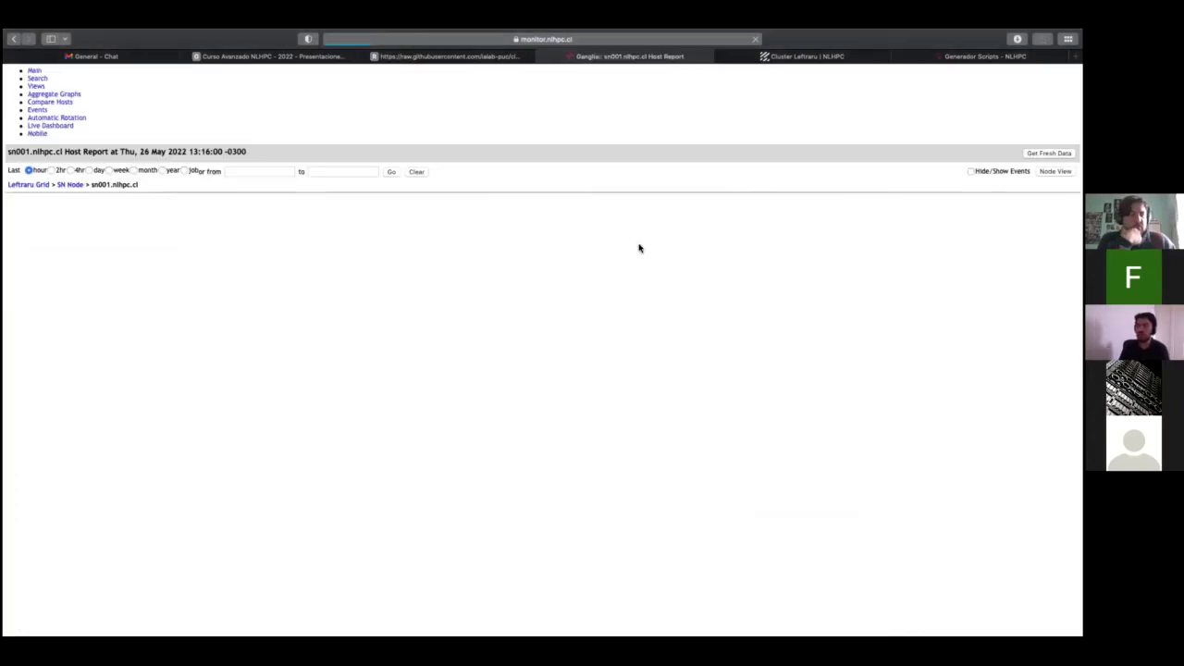
{"action": "scroll", "coordinate": [159, 402], "scroll_direction": "down", "scroll_amount": 5}
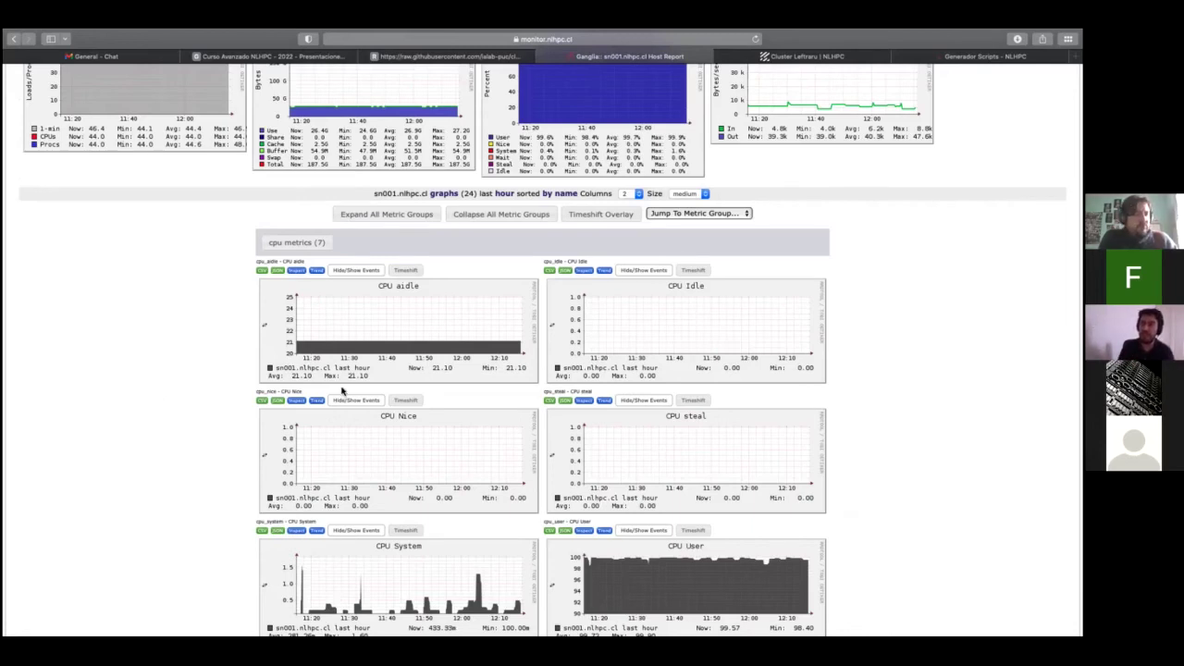
{"action": "key", "text": "ctrl+Right"}
{"action": "key", "text": "ctrl+Left"}
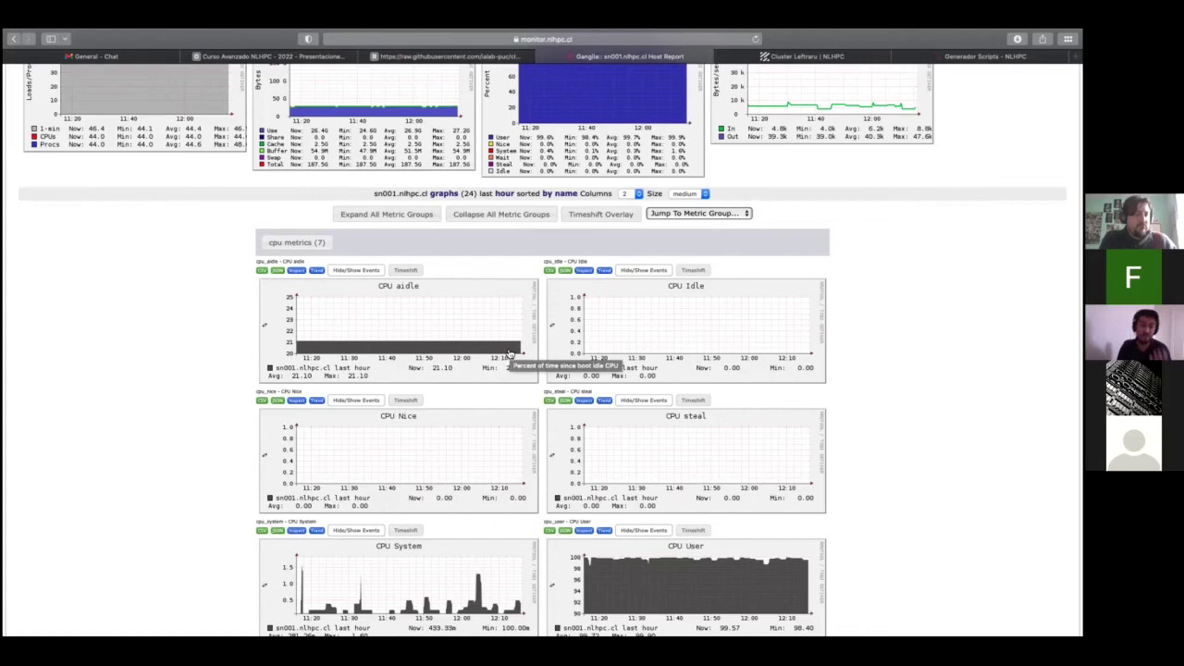
{"action": "scroll", "coordinate": [617, 337], "scroll_direction": "down", "scroll_amount": 1}
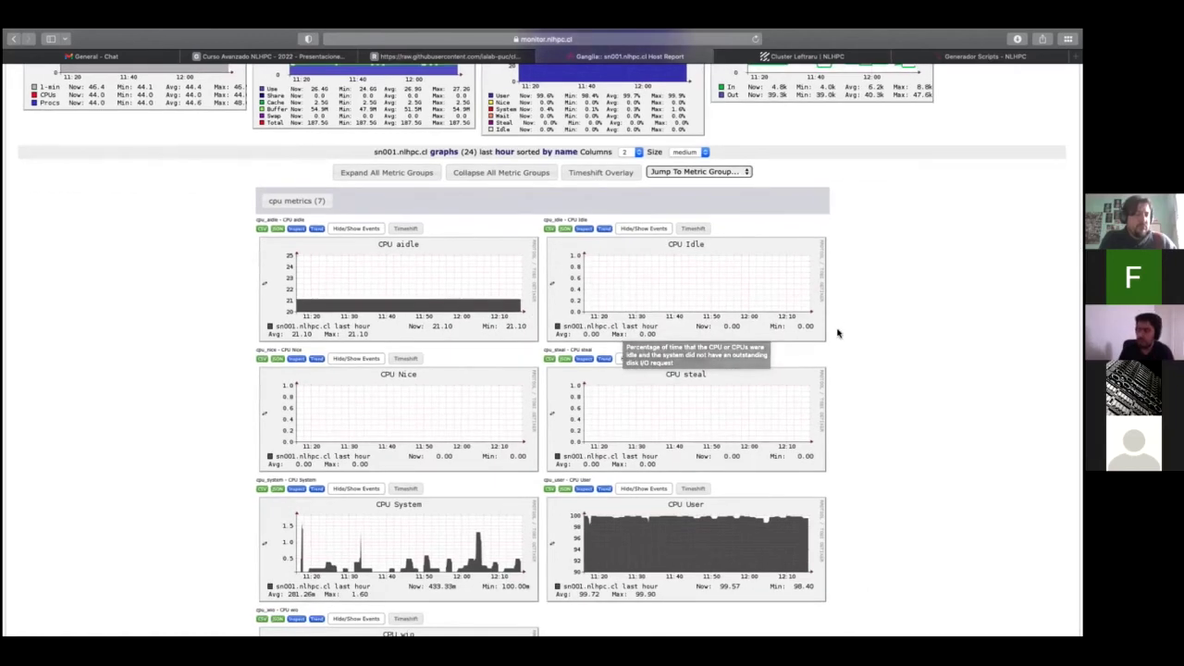
{"action": "scroll", "coordinate": [833, 338], "scroll_direction": "down", "scroll_amount": 5}
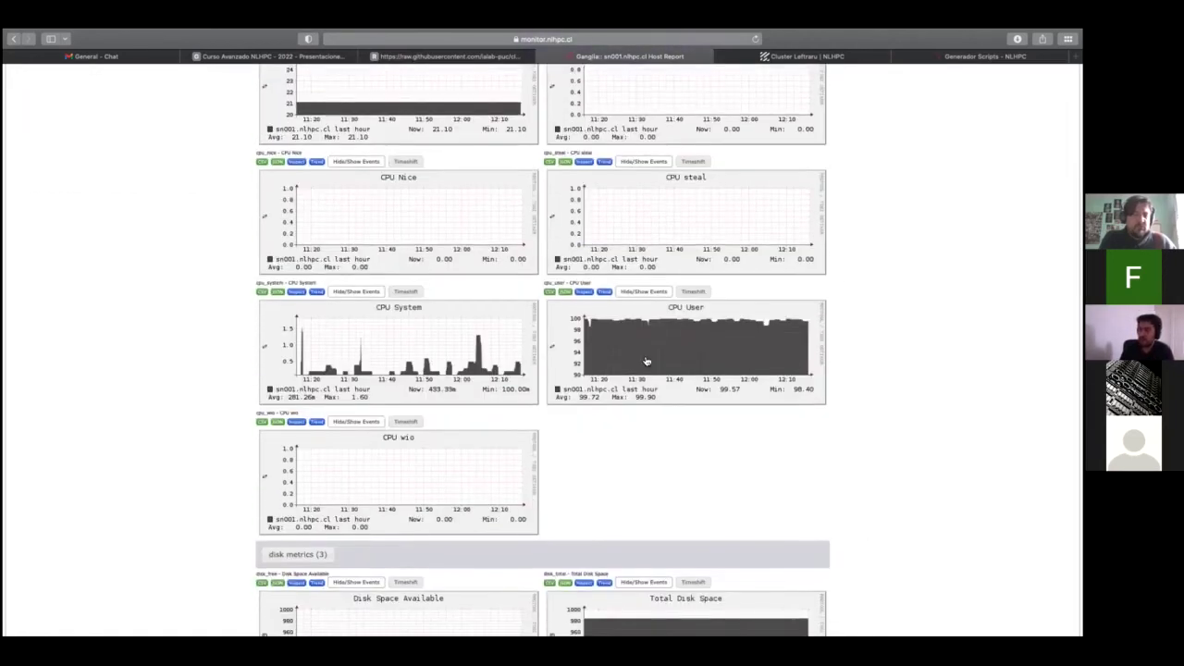
{"action": "scroll", "coordinate": [865, 380], "scroll_direction": "up", "scroll_amount": 2}
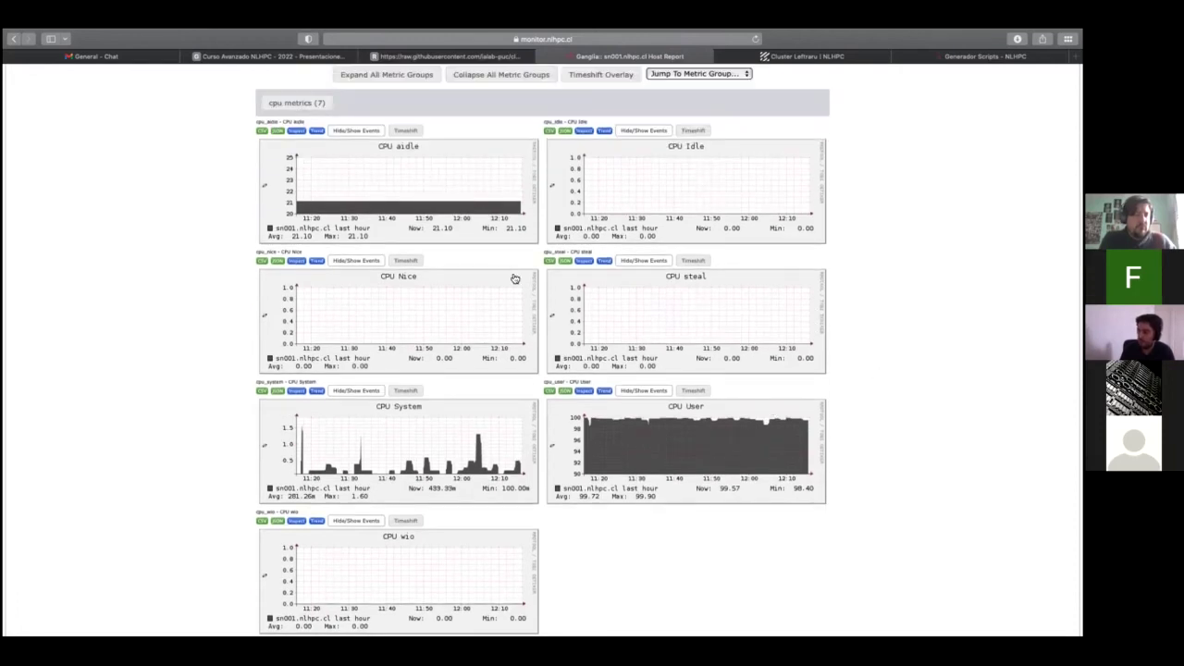
{"action": "scroll", "coordinate": [515, 275], "scroll_direction": "down", "scroll_amount": 10}
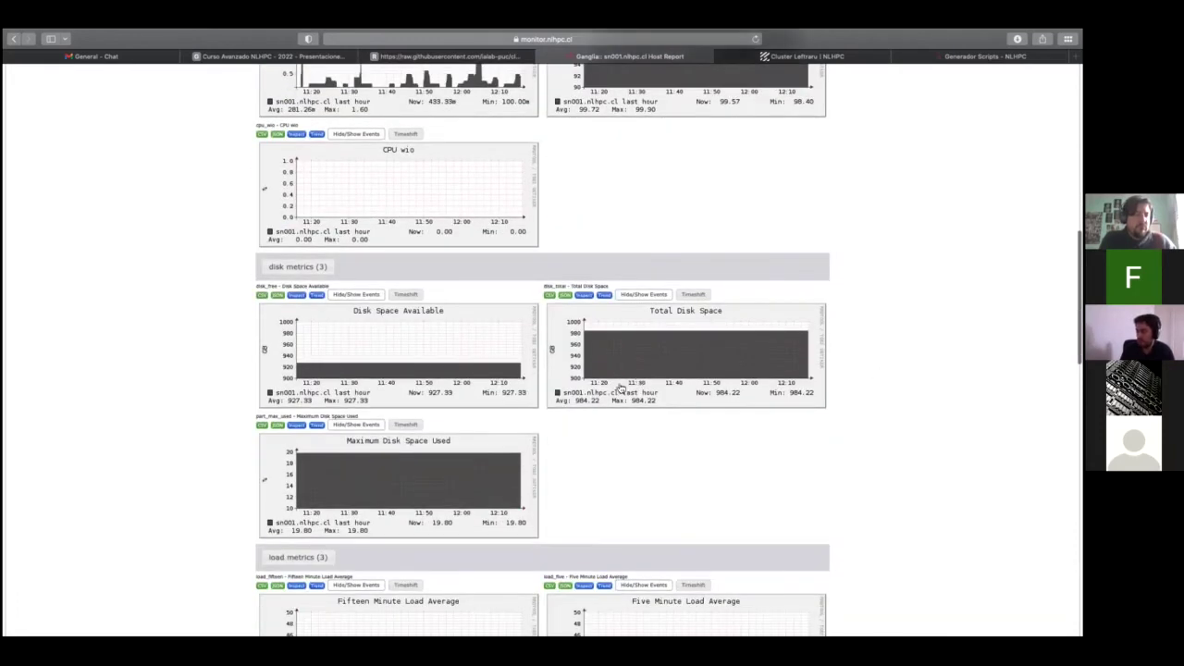
{"action": "scroll", "coordinate": [687, 389], "scroll_direction": "up", "scroll_amount": 9}
{"action": "scroll", "coordinate": [687, 391], "scroll_direction": "up", "scroll_amount": 2}
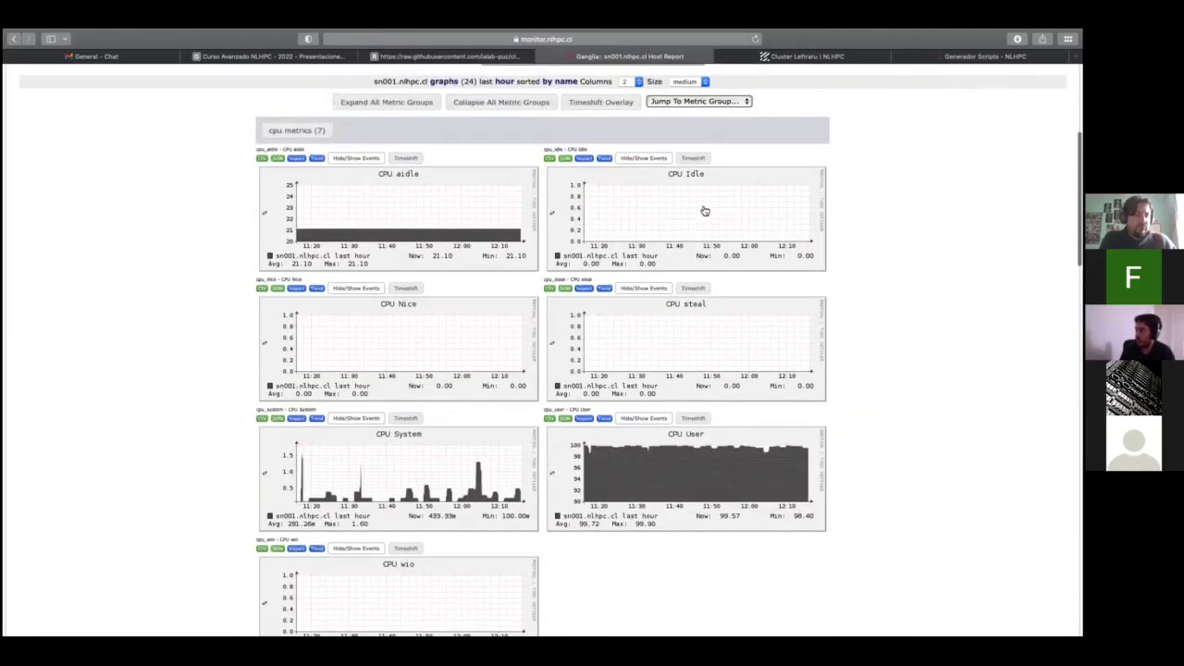
{"action": "scroll", "coordinate": [664, 410], "scroll_direction": "down", "scroll_amount": 2}
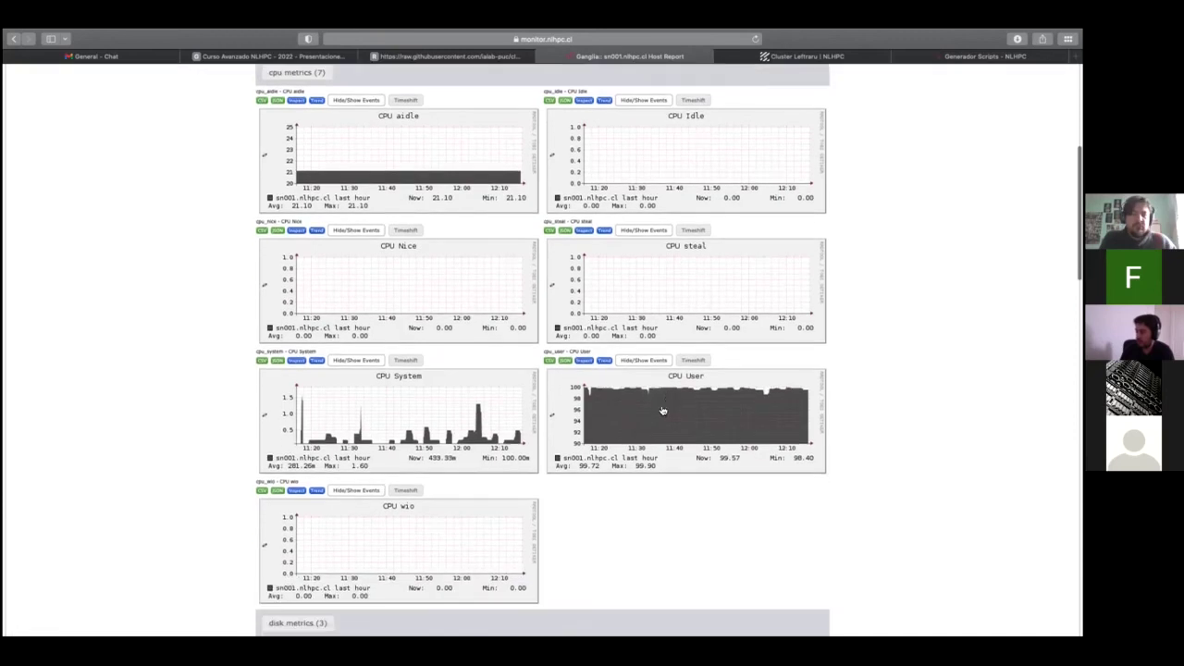
- View sn001's CPU User graph over all time periods and return to the host report
{"action": "left_click", "coordinate": [653, 409]}
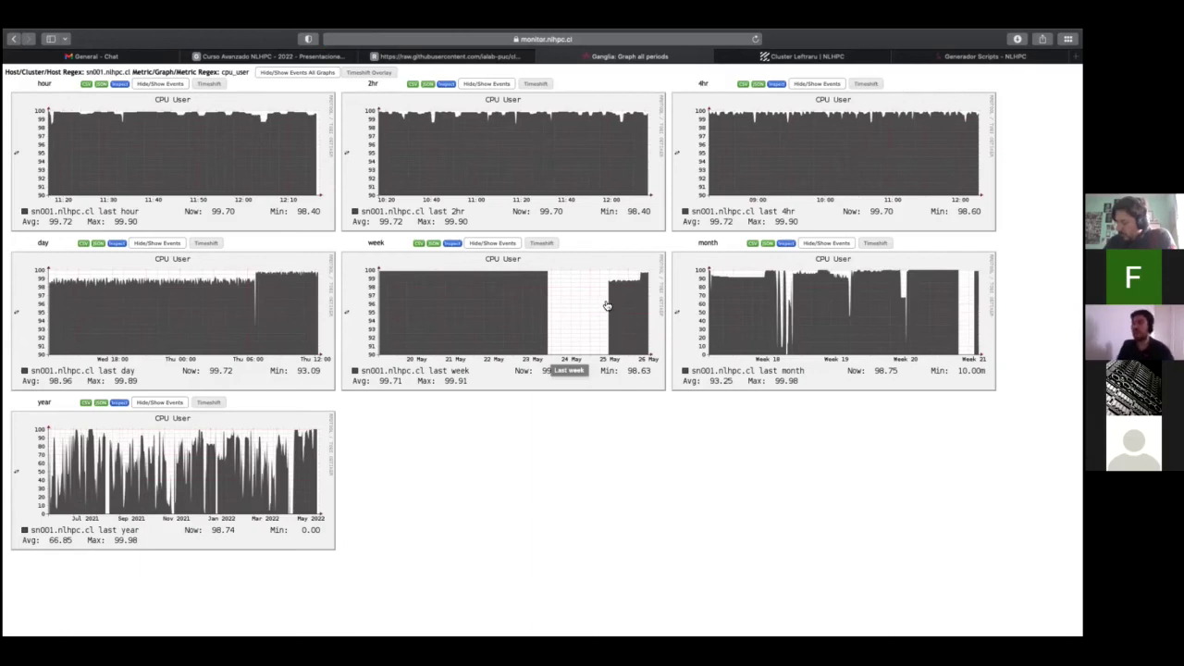
{"action": "left_click", "coordinate": [15, 41]}
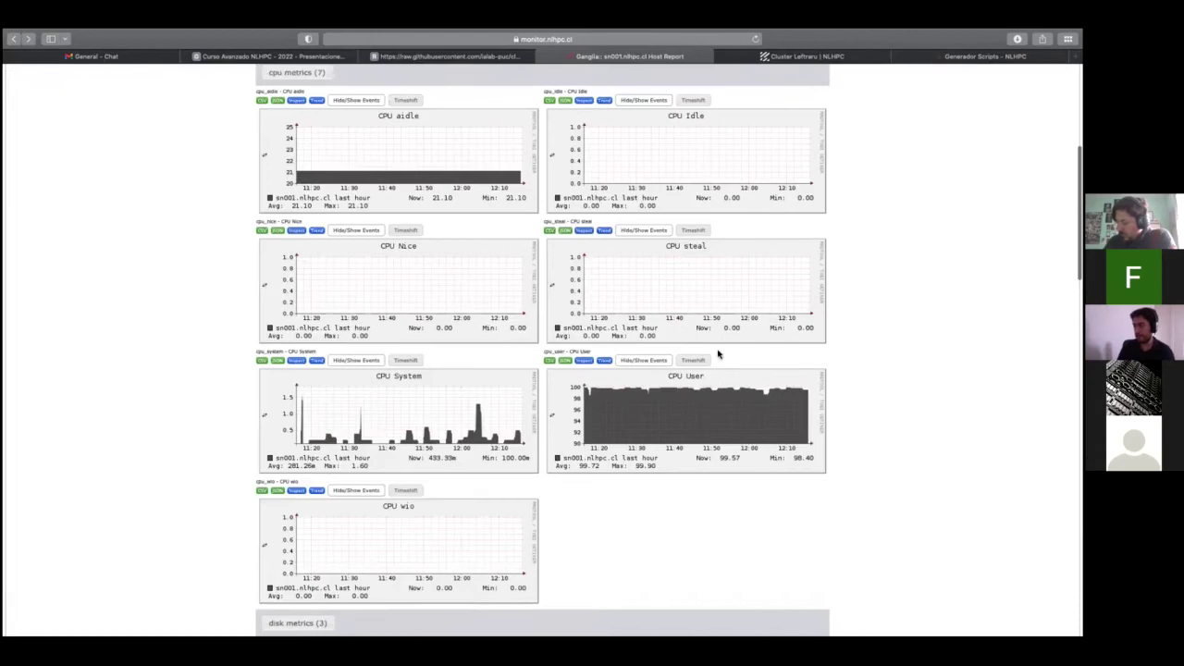
- Switch back to the presentation and advance past the remaining Ganglia slide to the Ejercicio 6 slide
{"action": "key", "text": "ctrl+Right"}
{"action": "key", "text": "Right"}
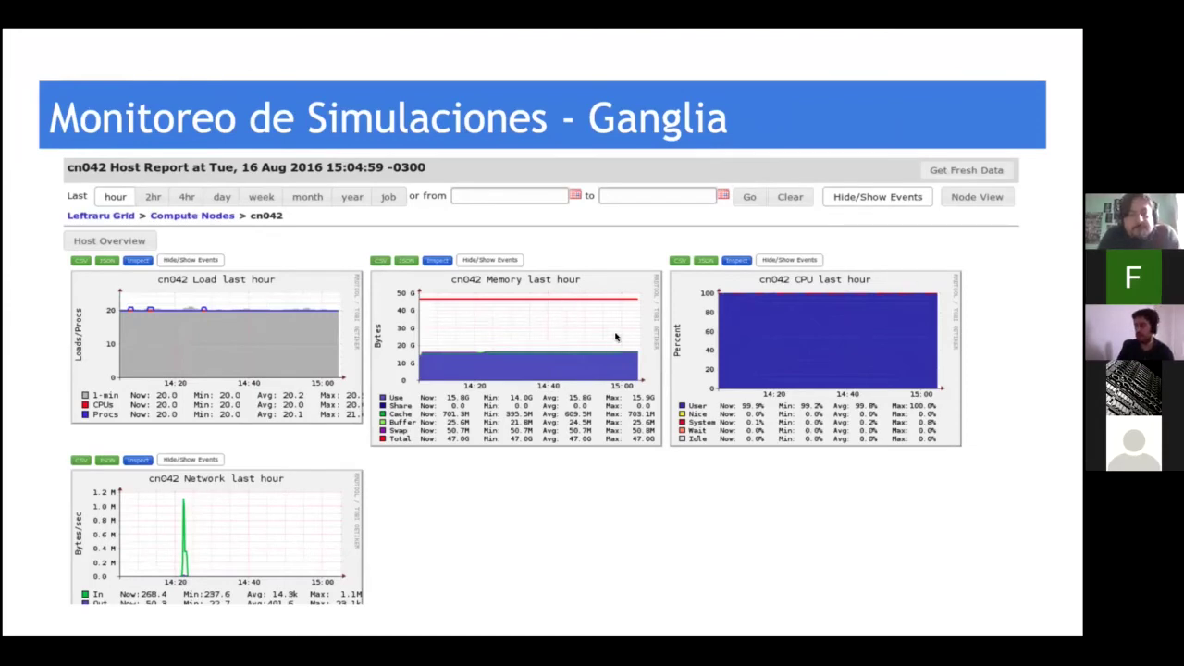
{"action": "key", "text": "Right"}
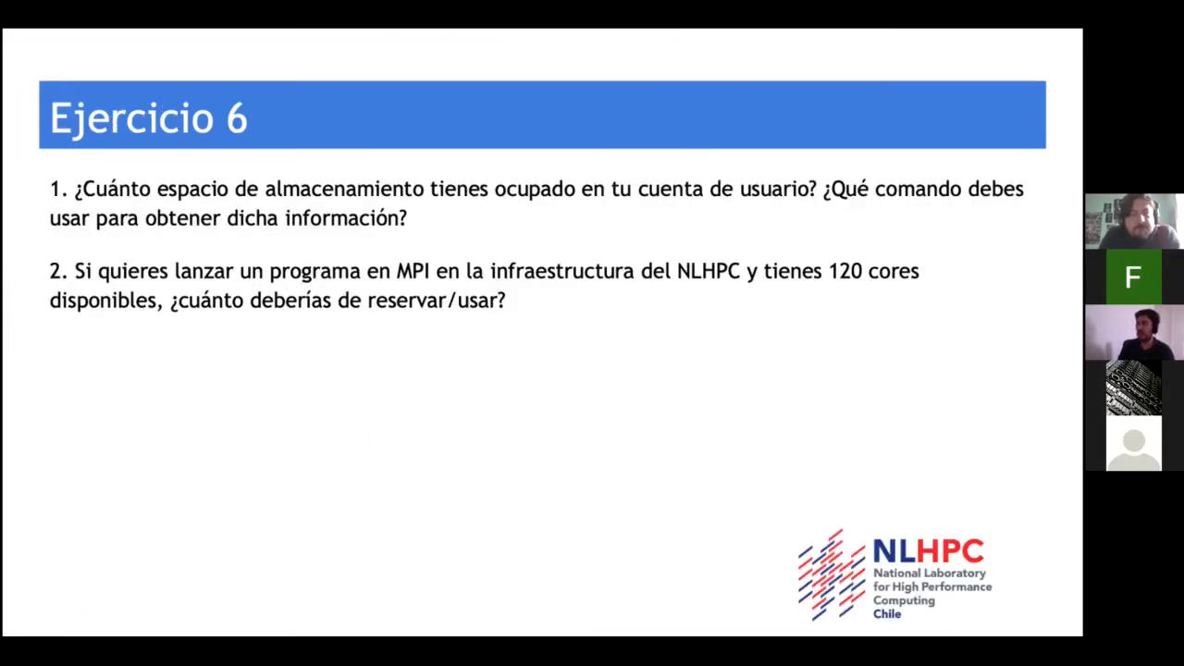